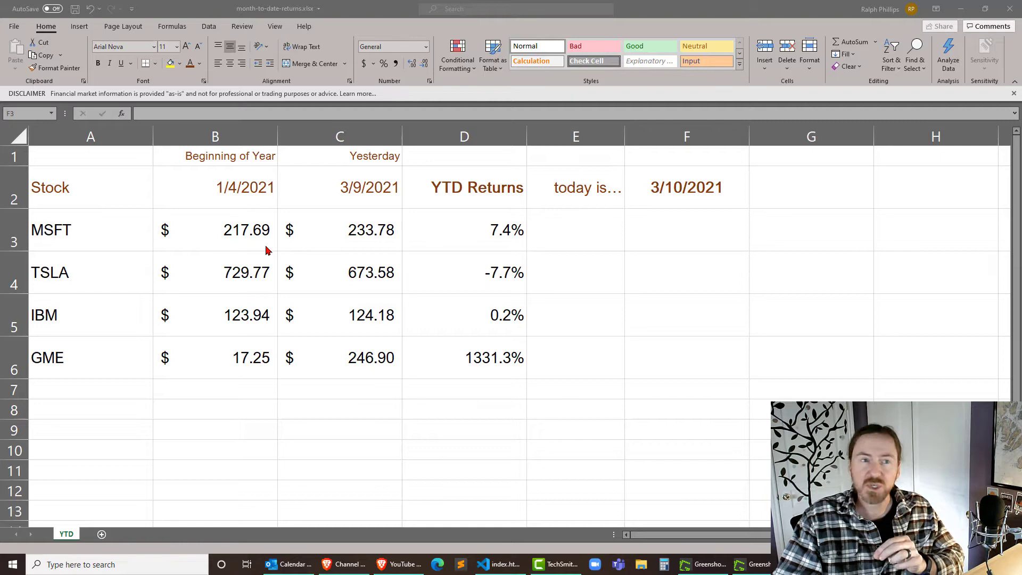
# Inspect the beginning-of-year date in B2 and the TODAY formula behind F2
pyautogui.click(234, 197)
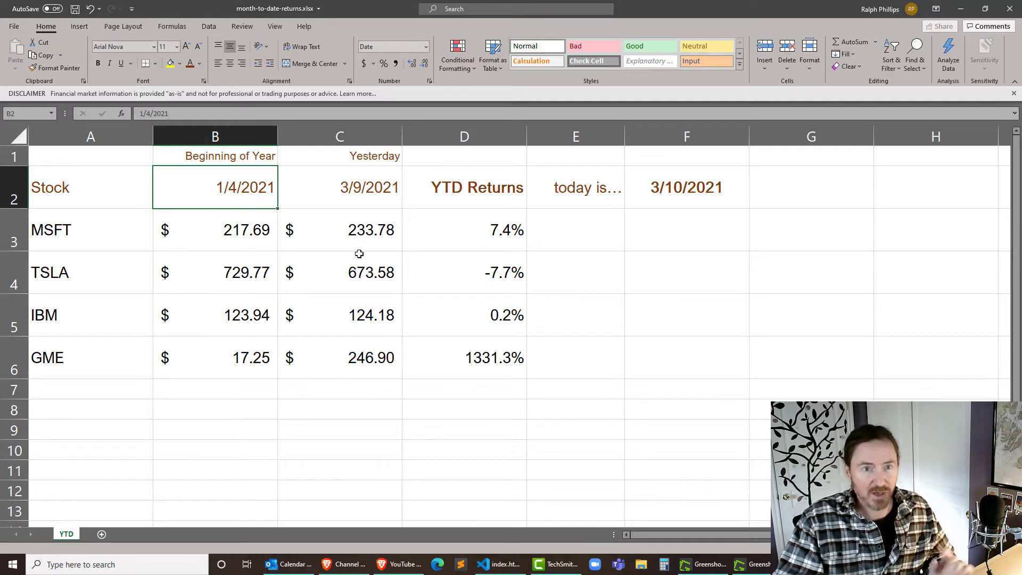
pyautogui.click(715, 260)
pyautogui.click(676, 193)
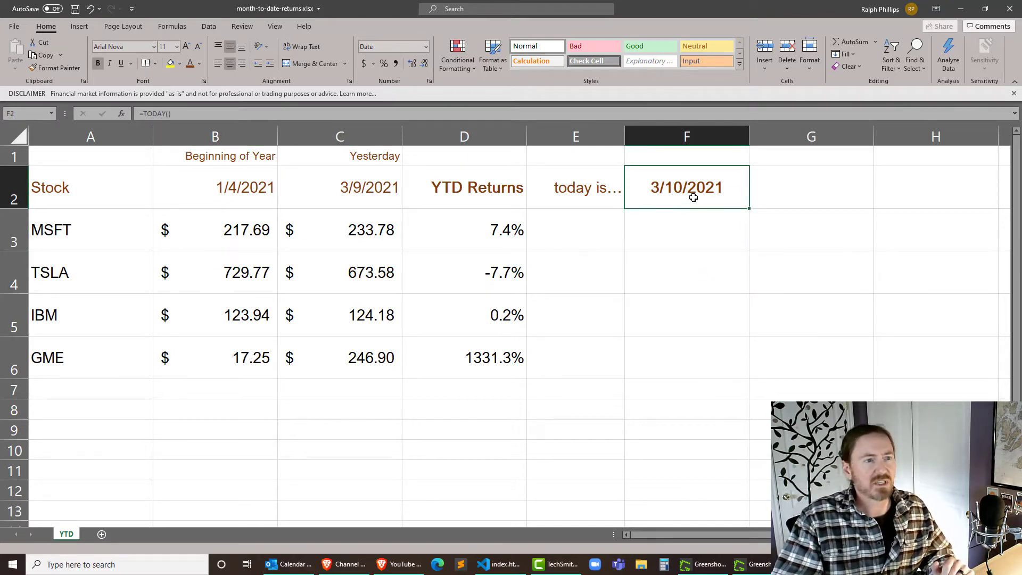
pyautogui.doubleClick(693, 197)
pyautogui.press('Return')
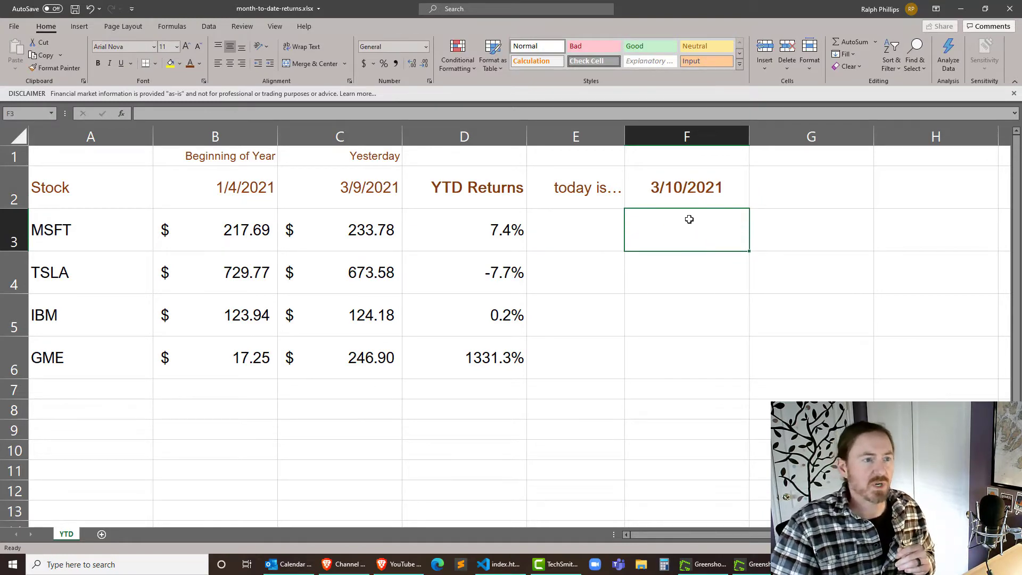
pyautogui.click(237, 190)
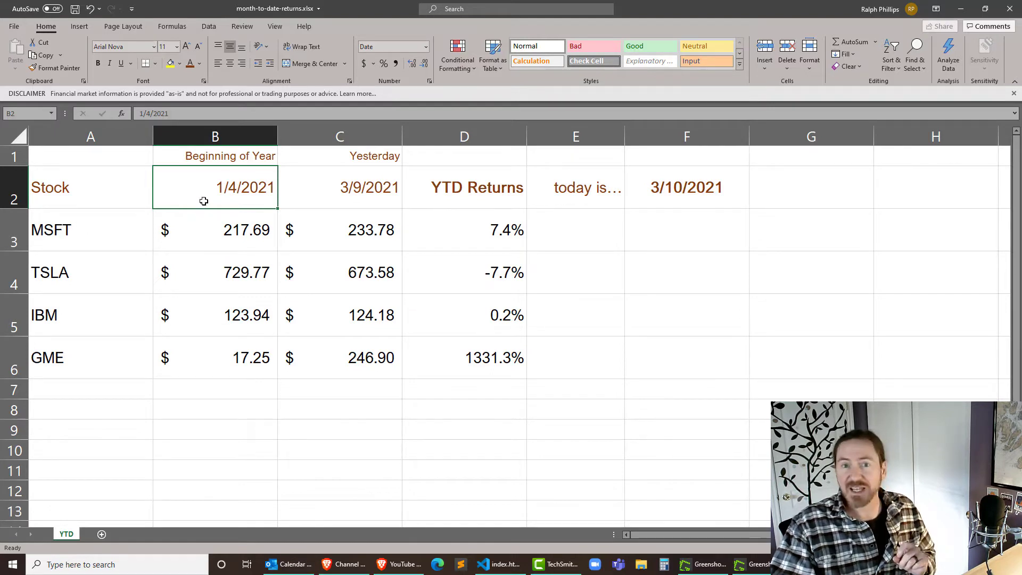
# Enter =DATE(YEAR(F2),1,2) in G2 so it shows 1/2/2021
pyautogui.click(689, 235)
pyautogui.click(781, 230)
pyautogui.click(809, 195)
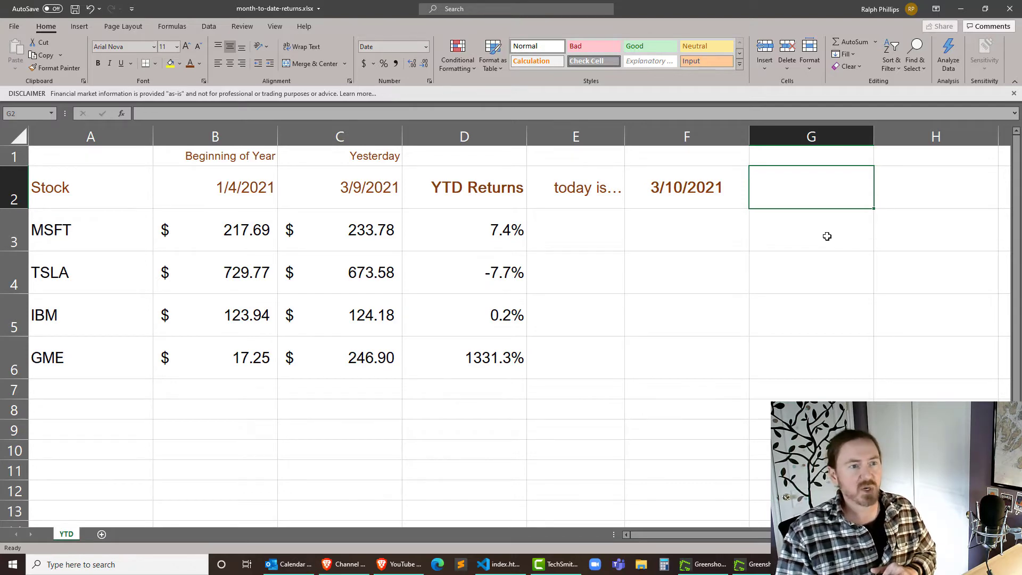
pyautogui.write('=')
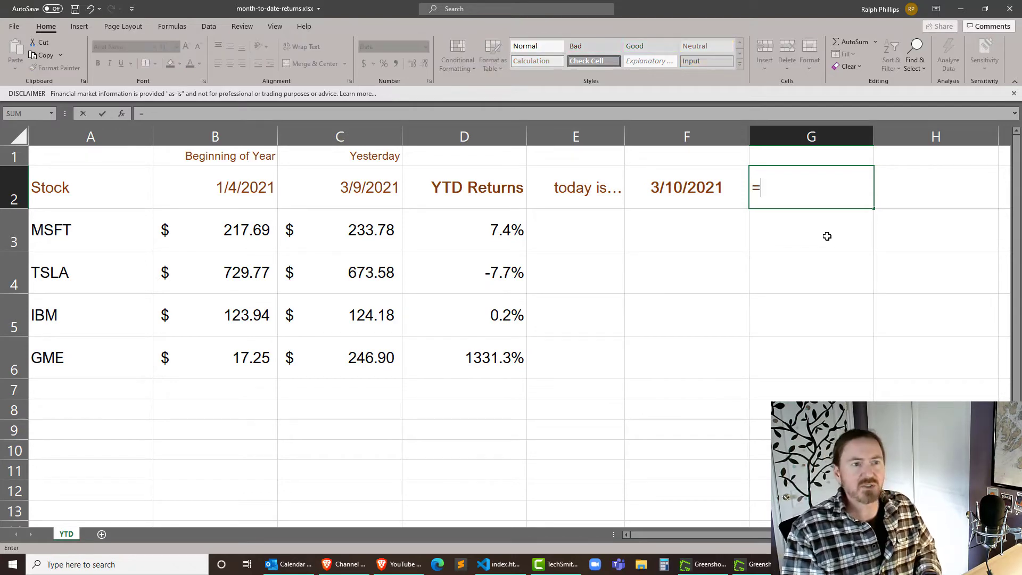
pyautogui.write('date(')
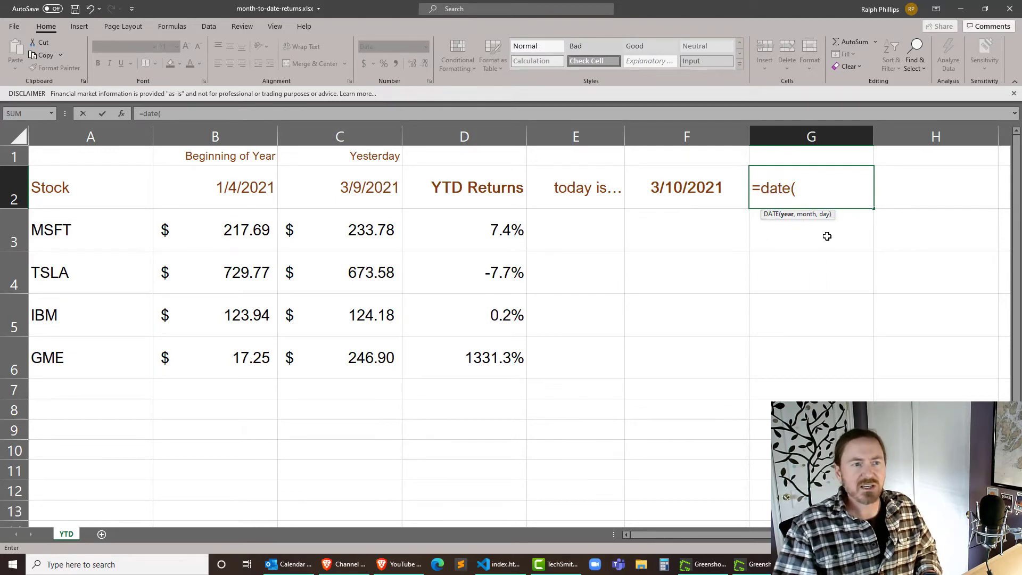
pyautogui.write('year(')
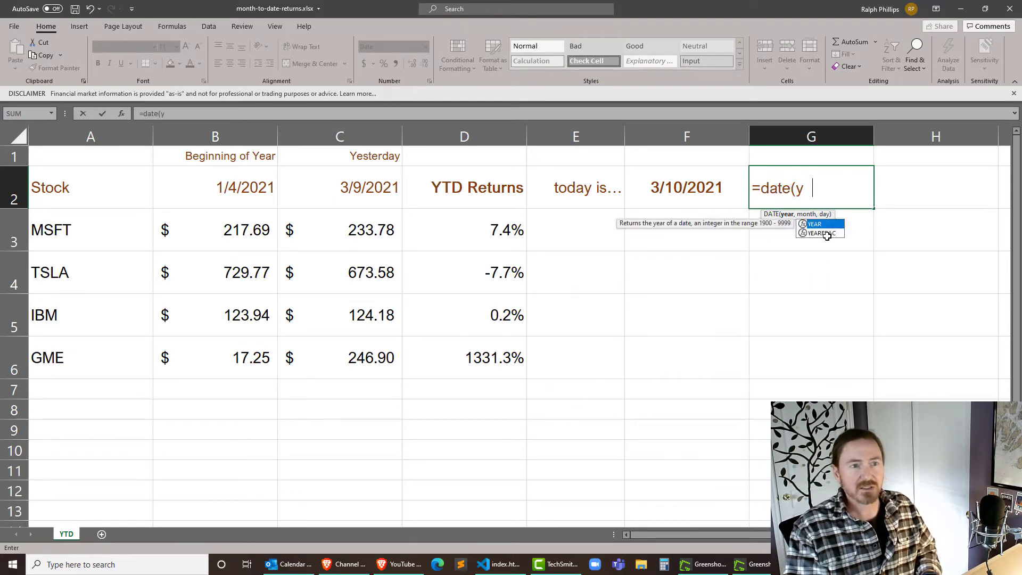
pyautogui.click(712, 189)
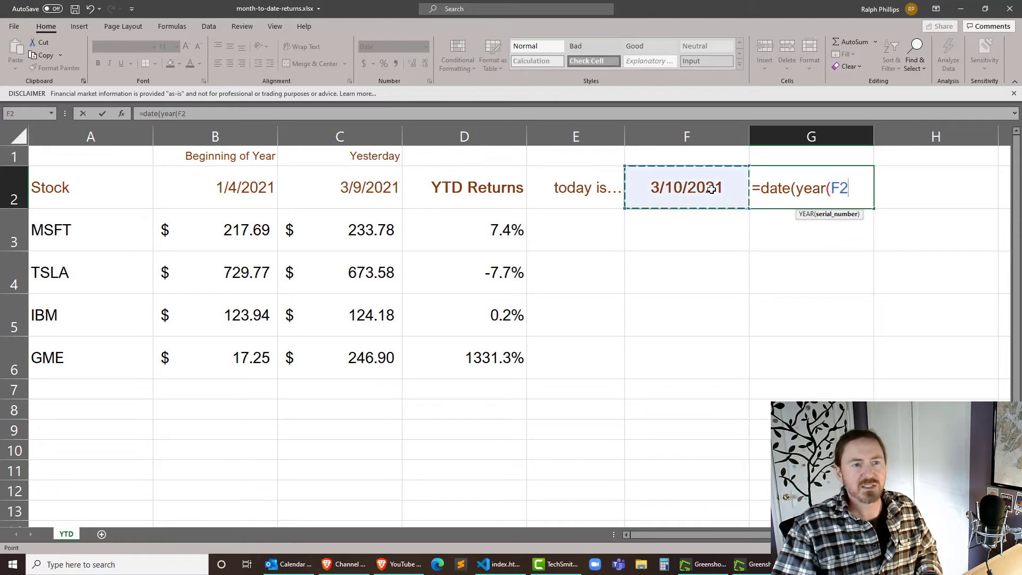
pyautogui.write(')')
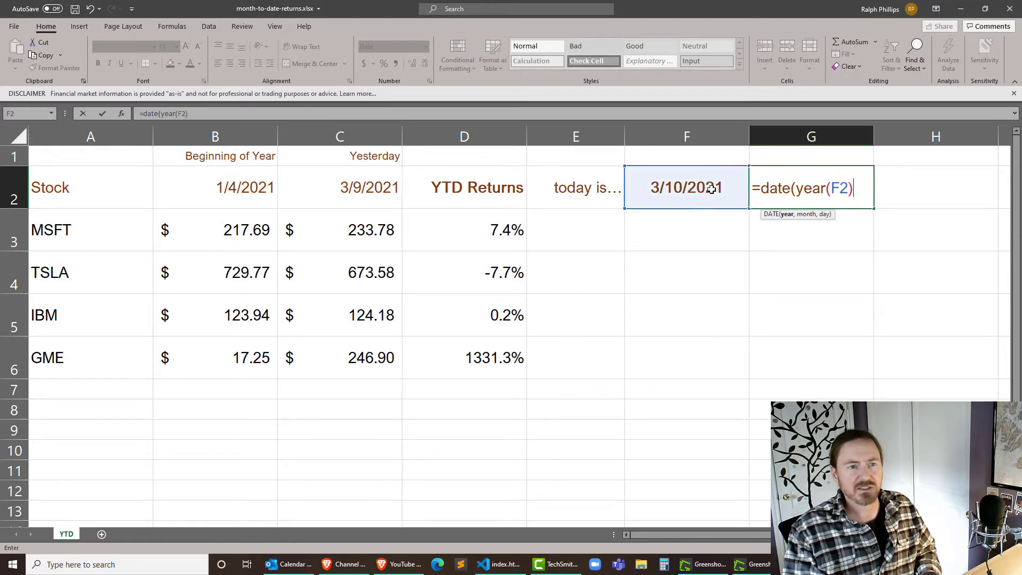
pyautogui.write(',1')
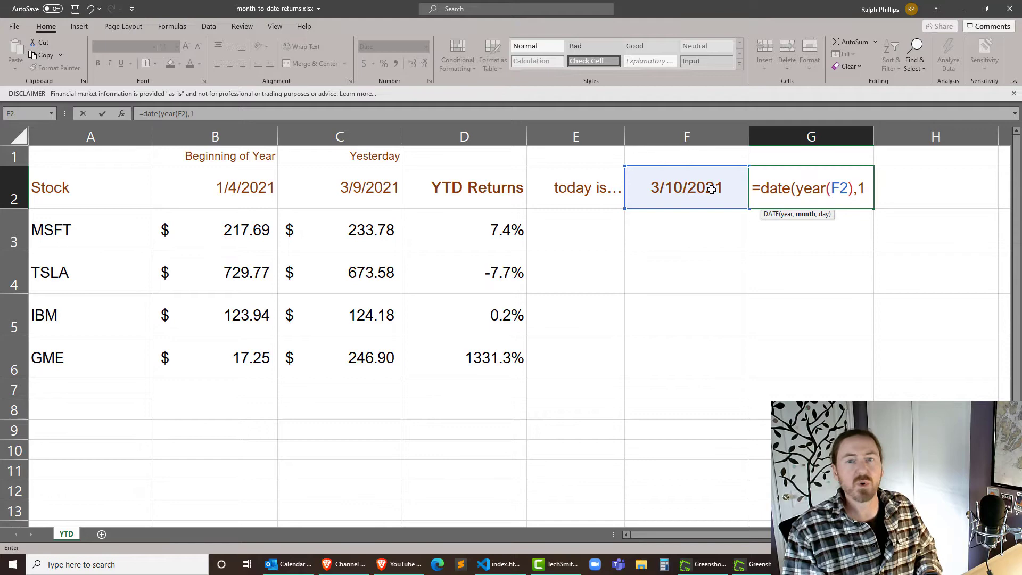
pyautogui.write(',')
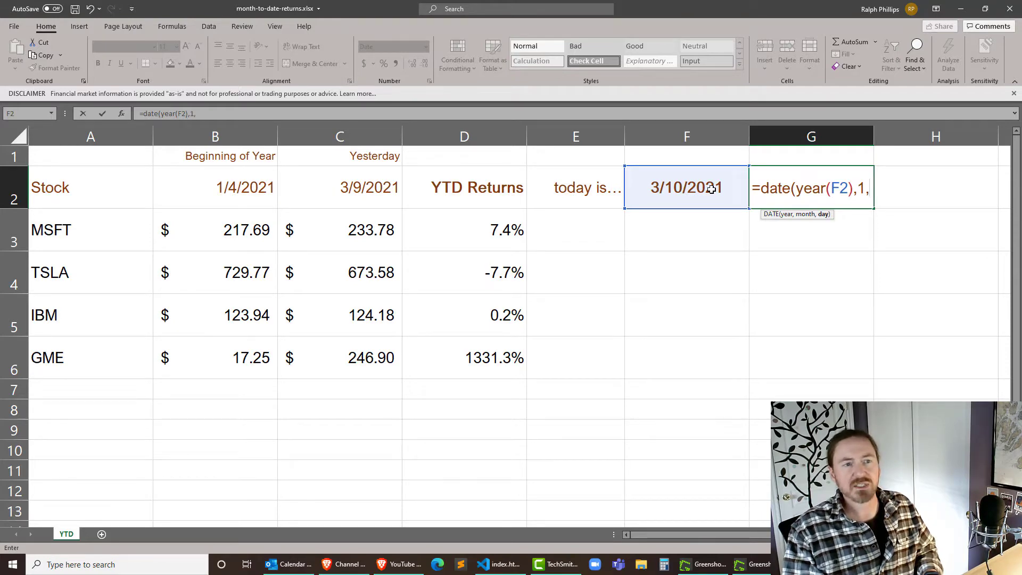
pyautogui.write(',2')
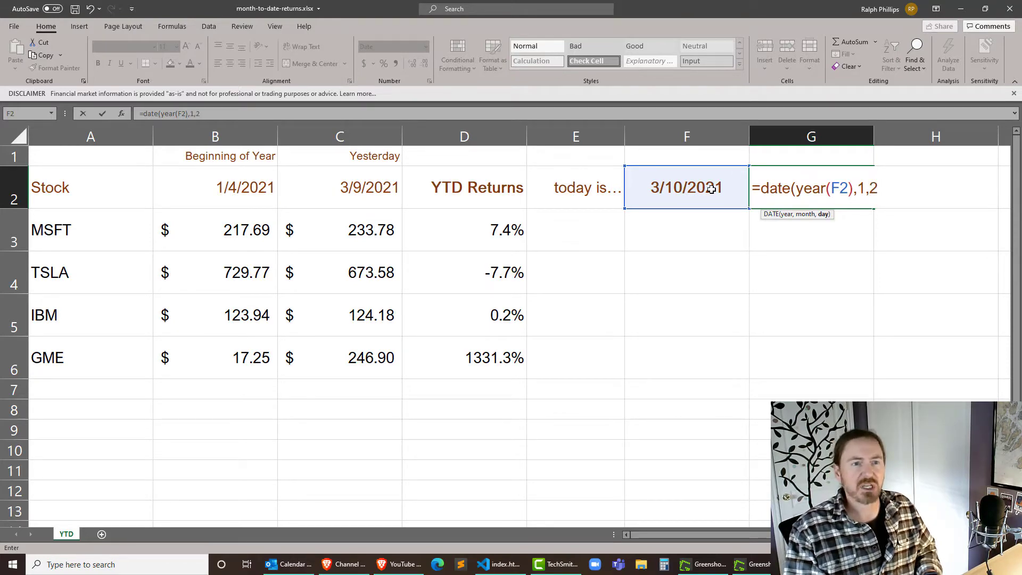
pyautogui.write(')')
pyautogui.press('Return')
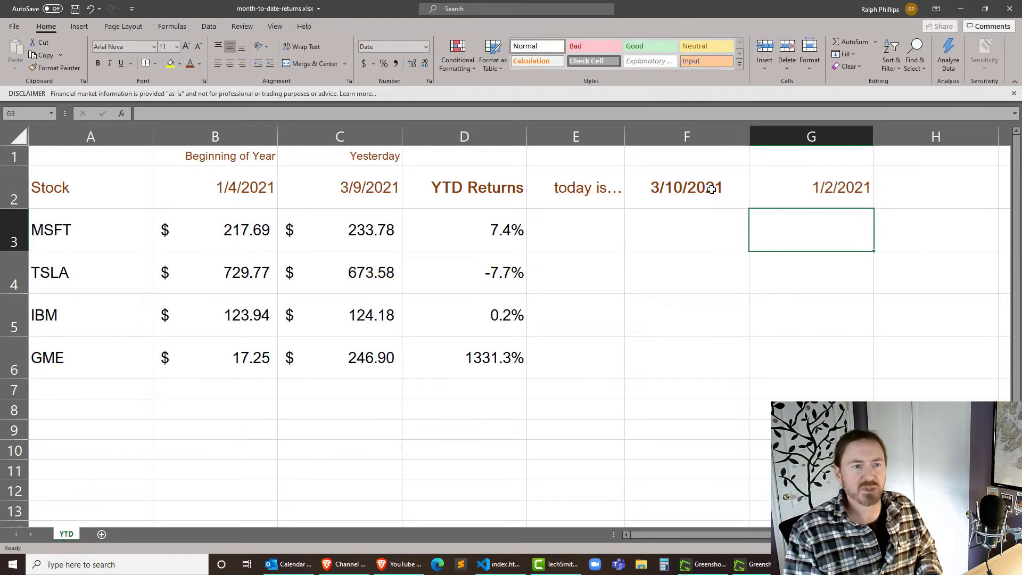
# Give G2's 1/2/2021 helper date a light orange font colour
pyautogui.click(771, 197)
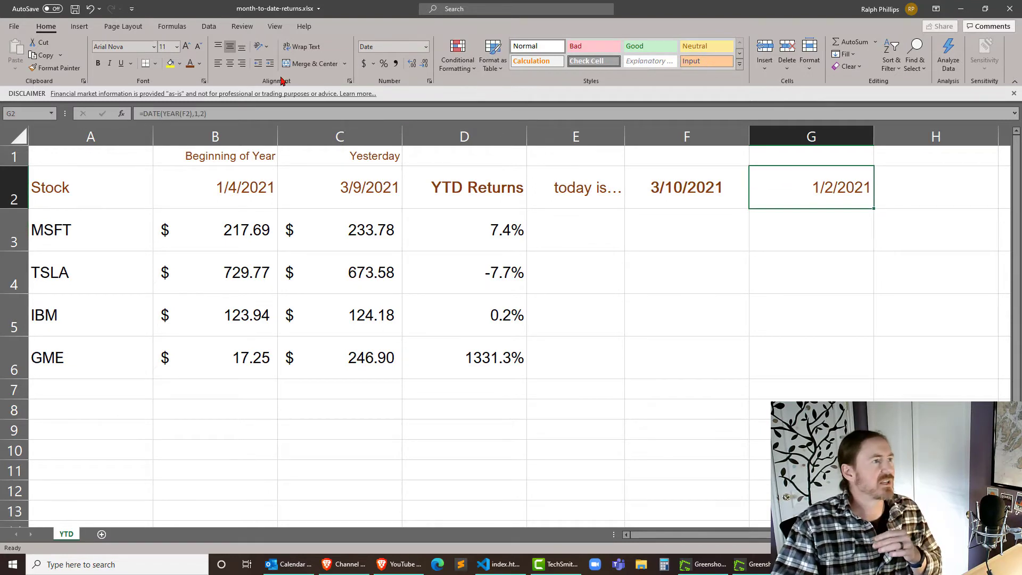
pyautogui.click(201, 64)
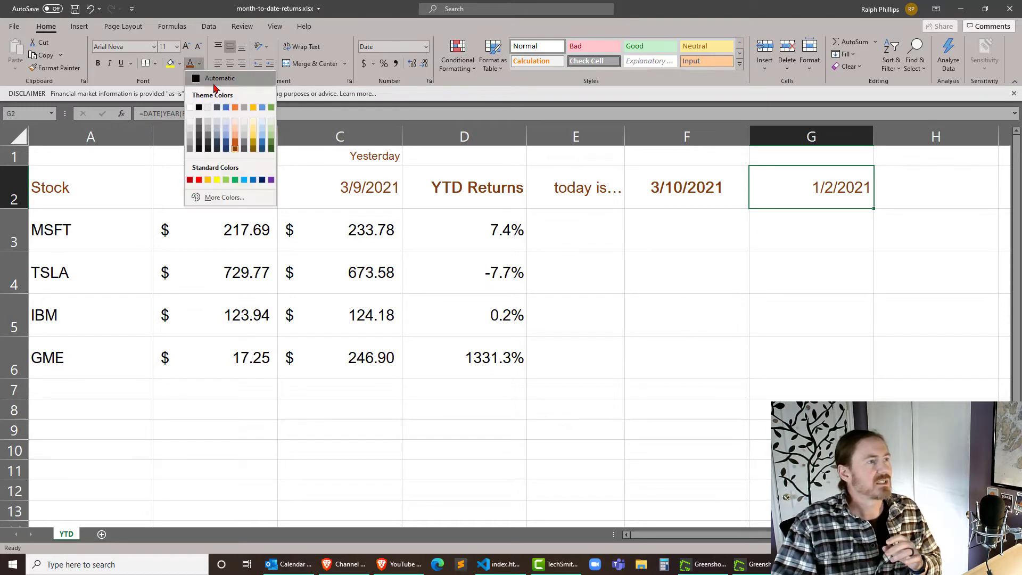
pyautogui.click(237, 135)
pyautogui.click(687, 272)
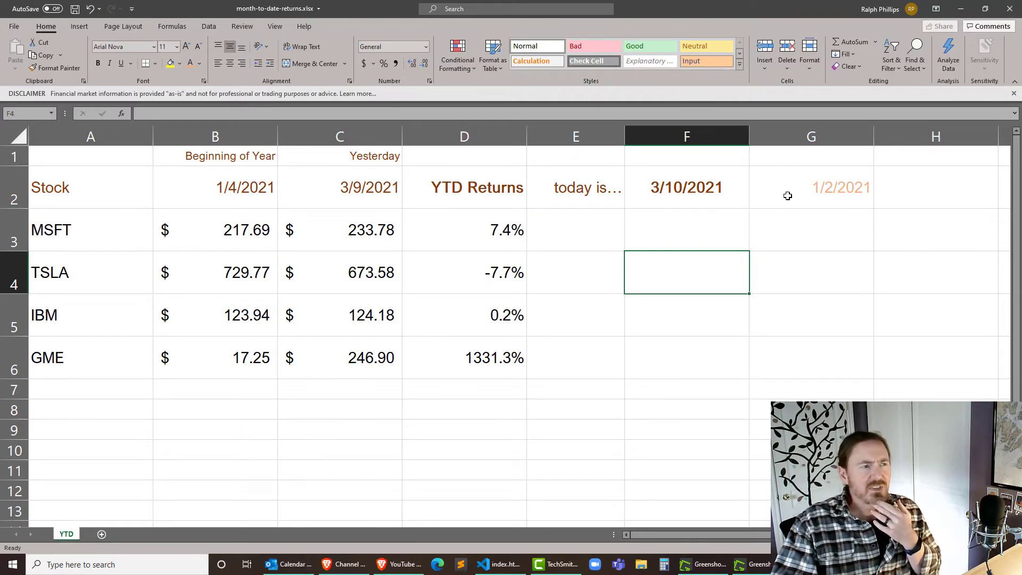
pyautogui.click(220, 198)
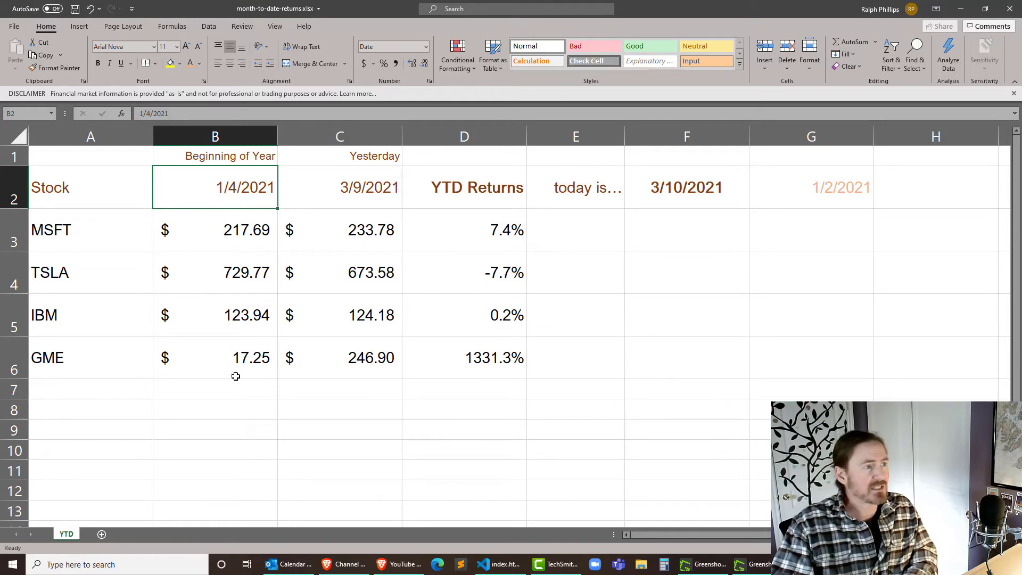
# Delete the hard-coded beginning-of-year date from B2
pyautogui.press('Delete')
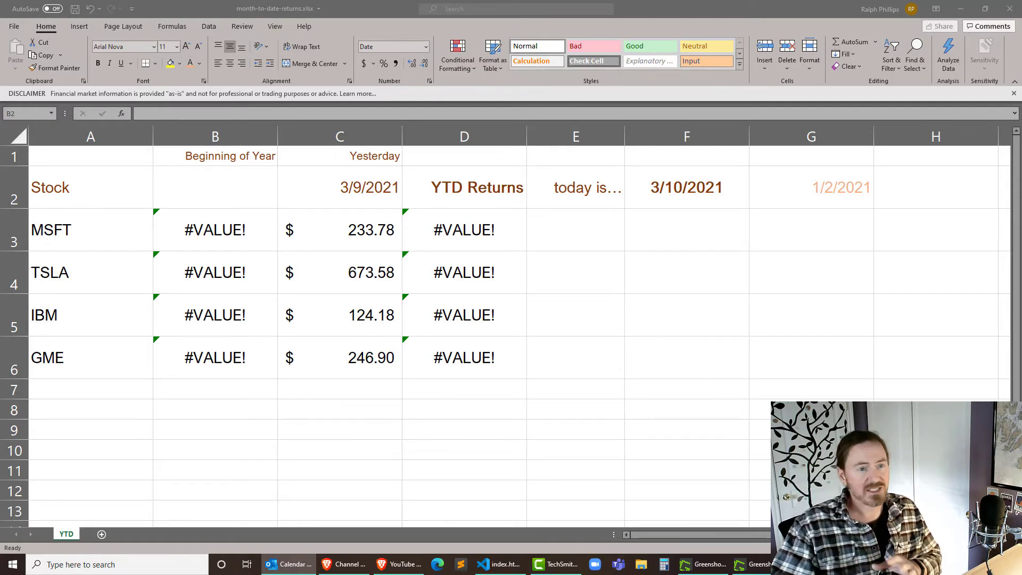
# Start B2's IFS formula with the Saturday case: WEEKDAY(G2)=7 returns G2+2
pyautogui.click(220, 195)
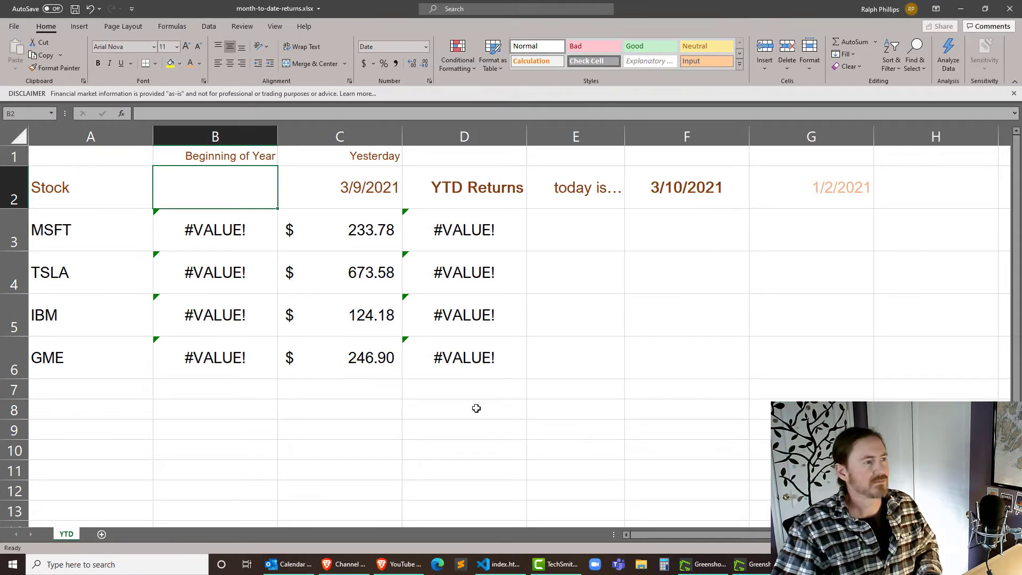
pyautogui.write('=')
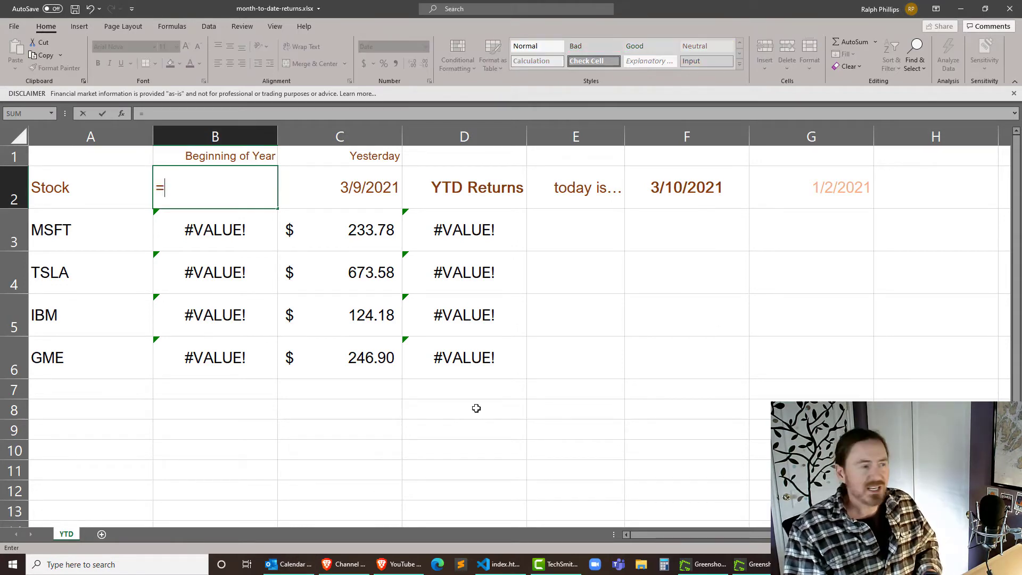
pyautogui.write('ifs(')
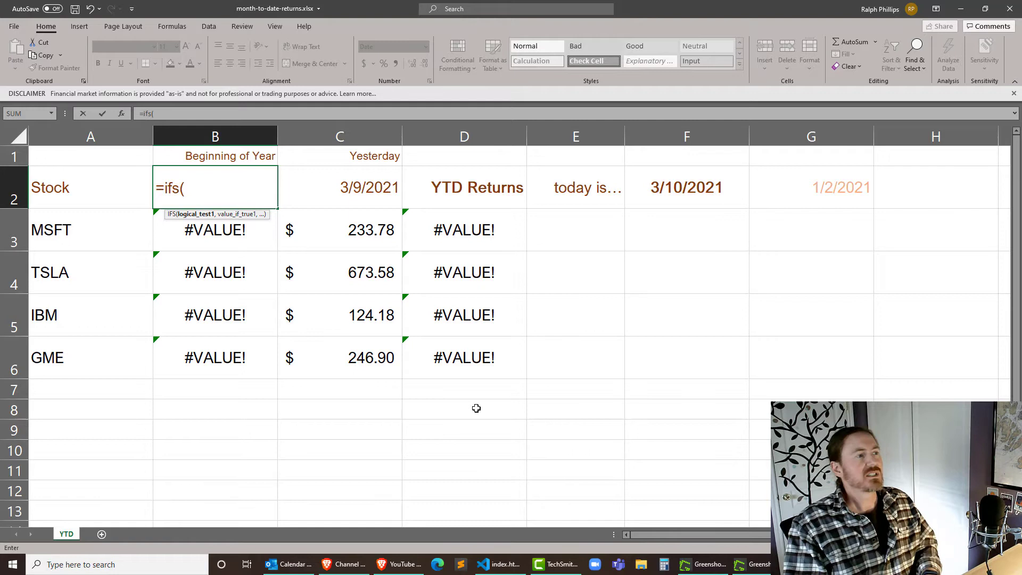
pyautogui.write('wee')
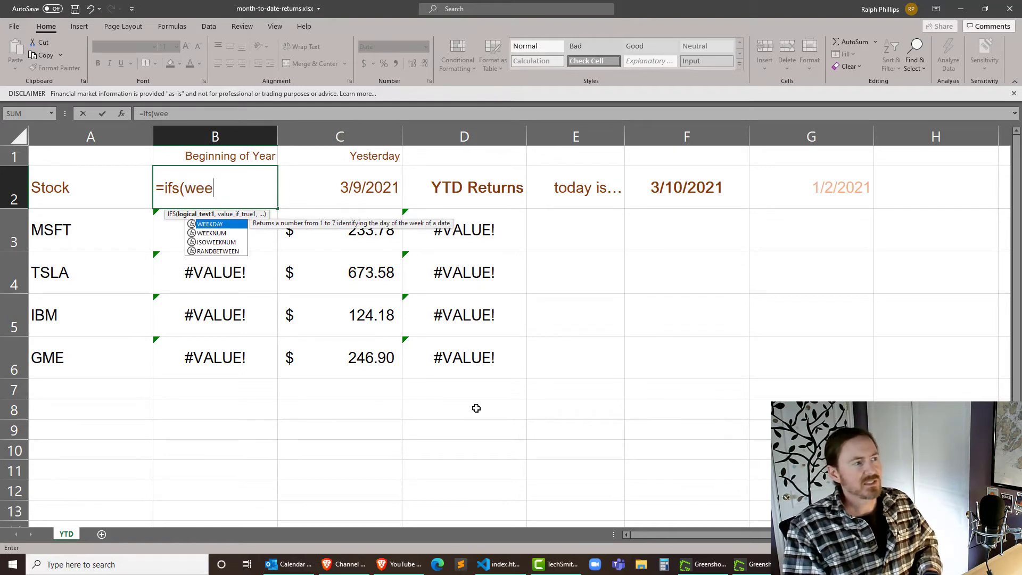
pyautogui.write('kday(')
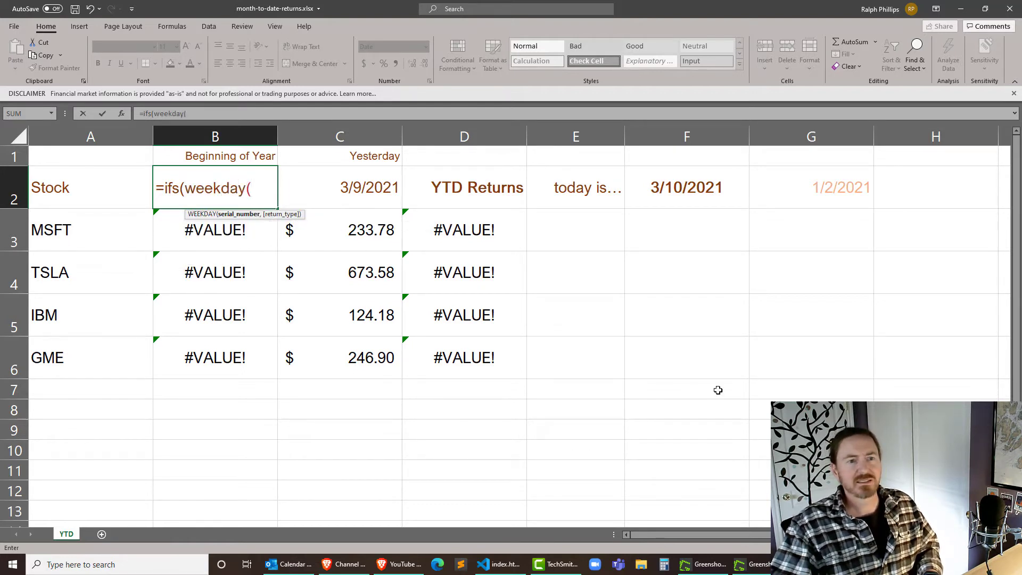
pyautogui.click(824, 187)
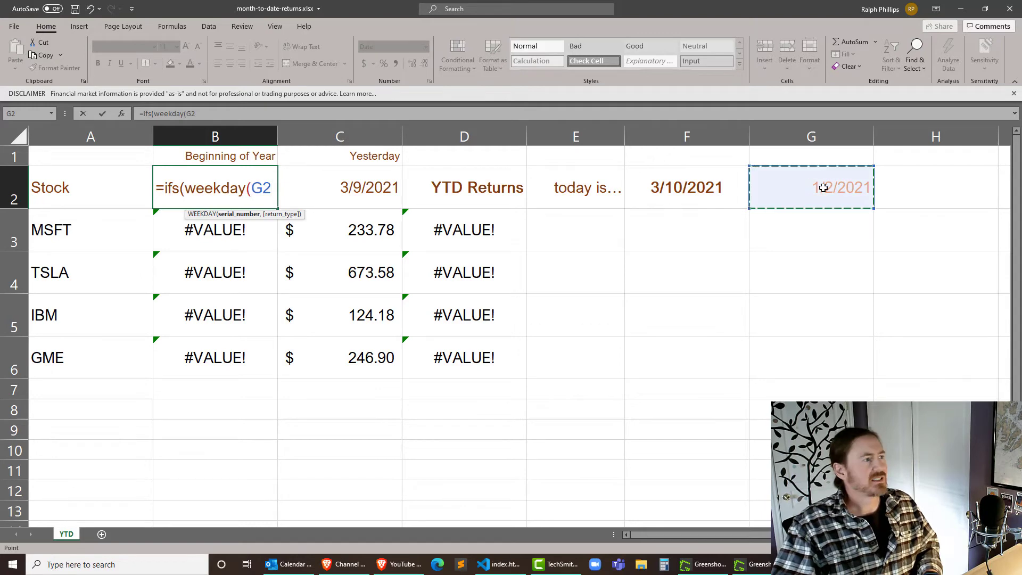
pyautogui.write(')')
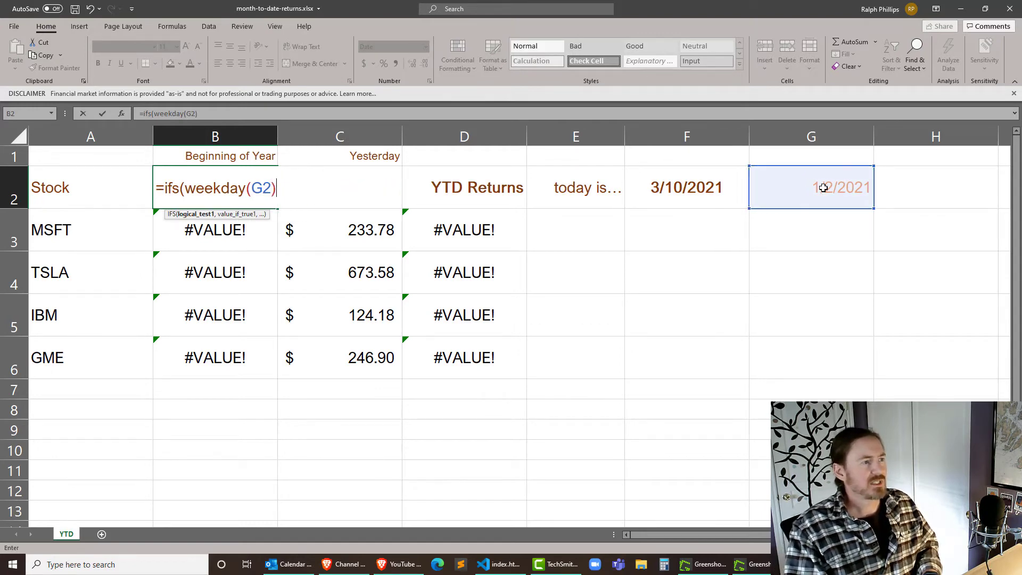
pyautogui.write('=7')
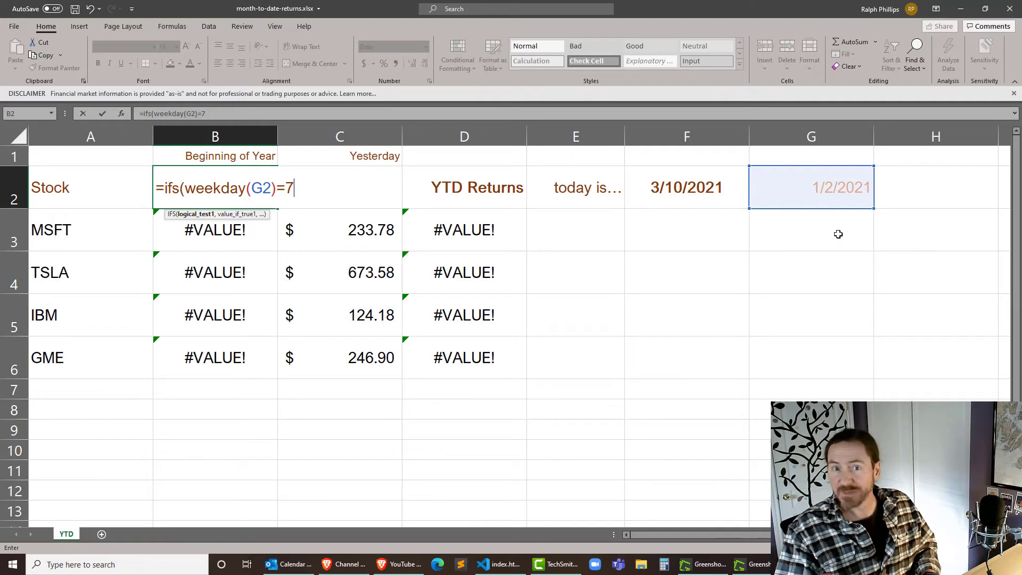
pyautogui.write(',')
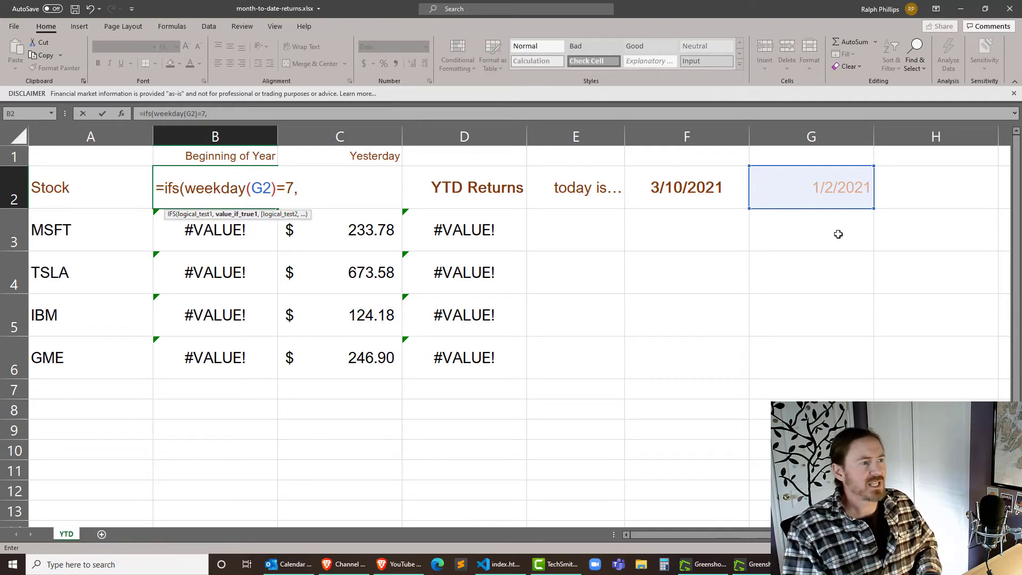
pyautogui.click(831, 190)
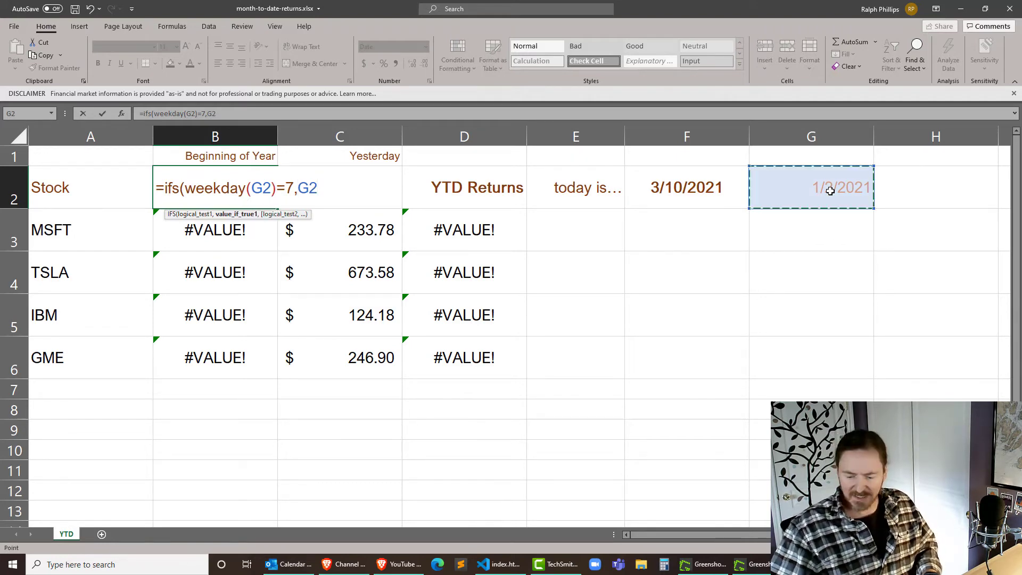
pyautogui.write('+2')
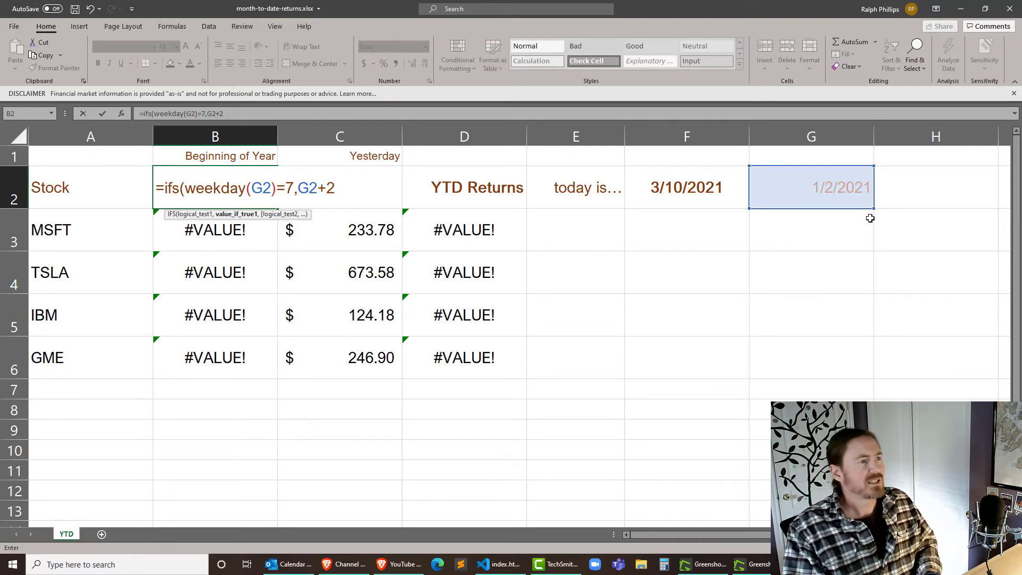
# Add the Sunday case G2+1 and a TRUE default of G2, fixing the TURE typo
pyautogui.write(',week')
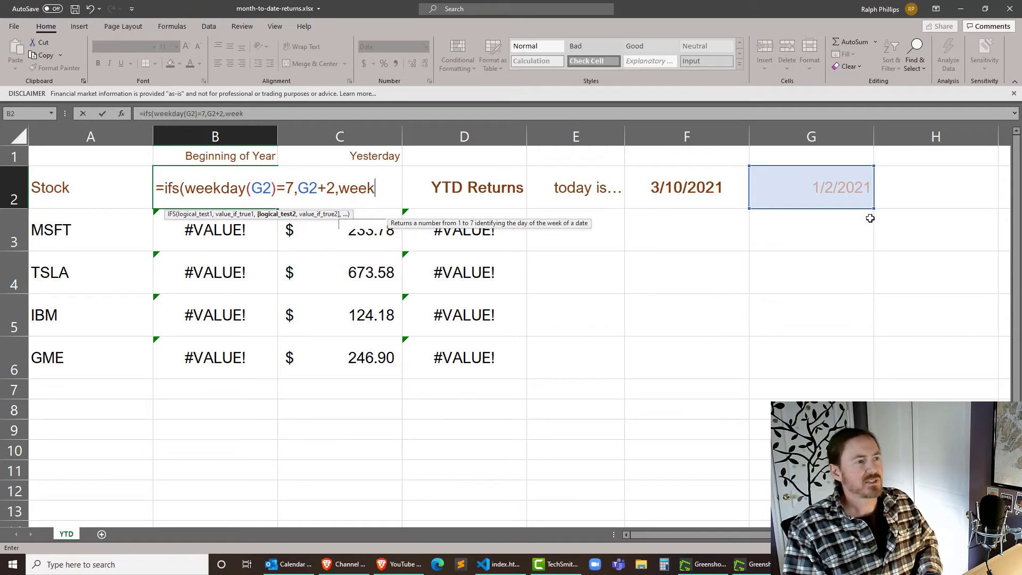
pyautogui.write('day(')
pyautogui.click(852, 191)
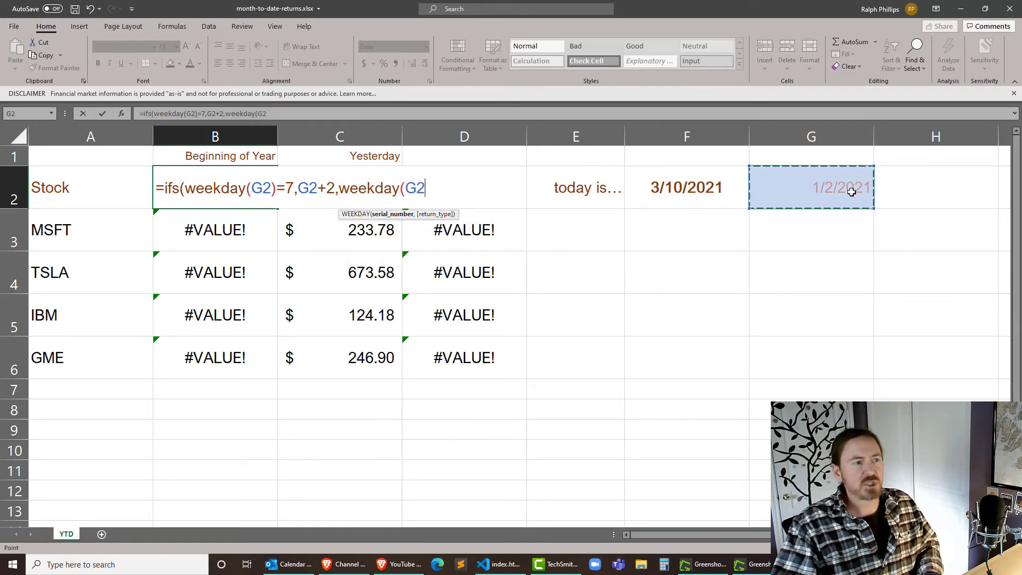
pyautogui.write(')=1')
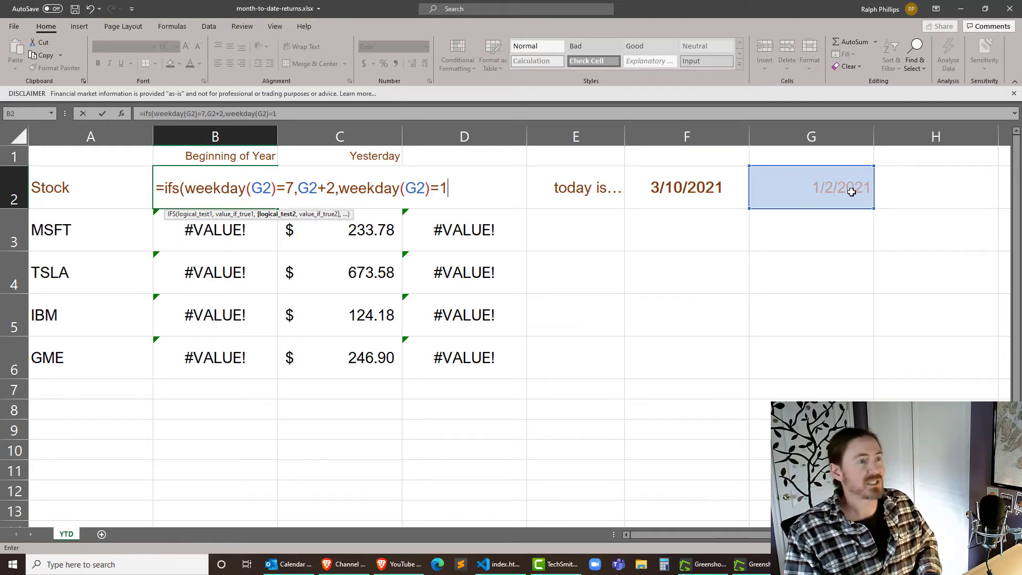
pyautogui.write(',')
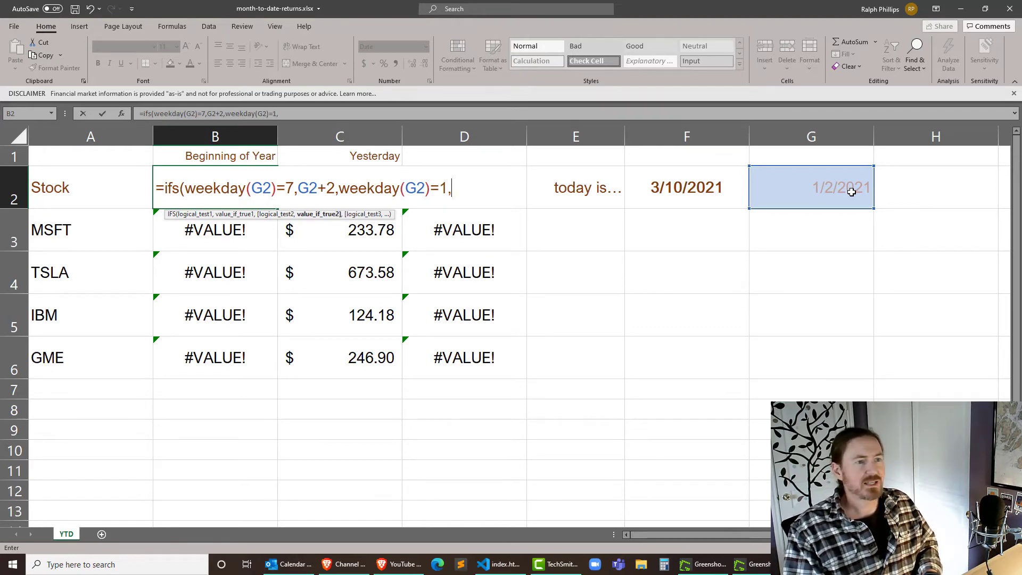
pyautogui.click(851, 192)
pyautogui.write('+1')
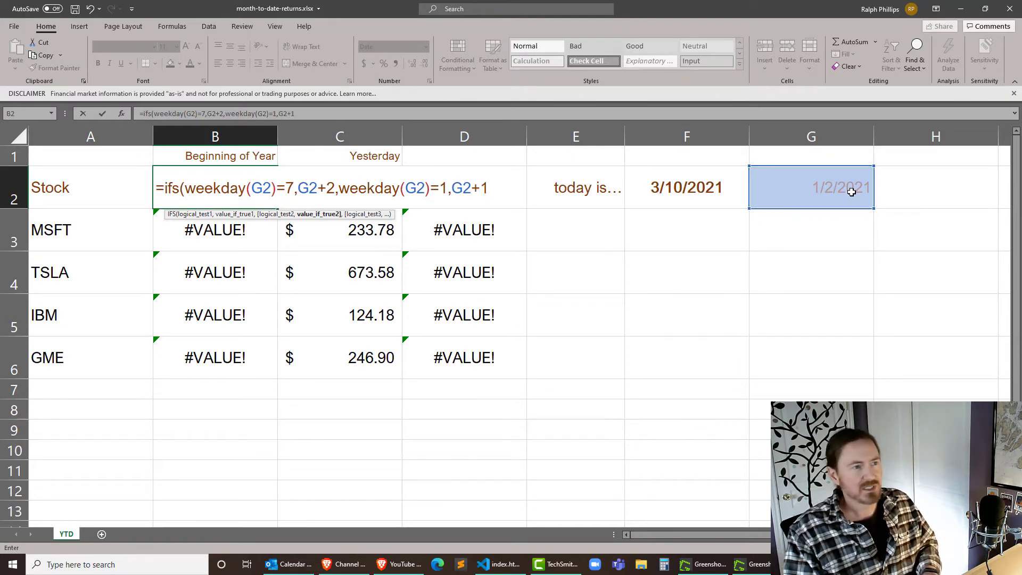
pyautogui.write(',TURE)')
pyautogui.press('Left')
pyautogui.write('TURE')
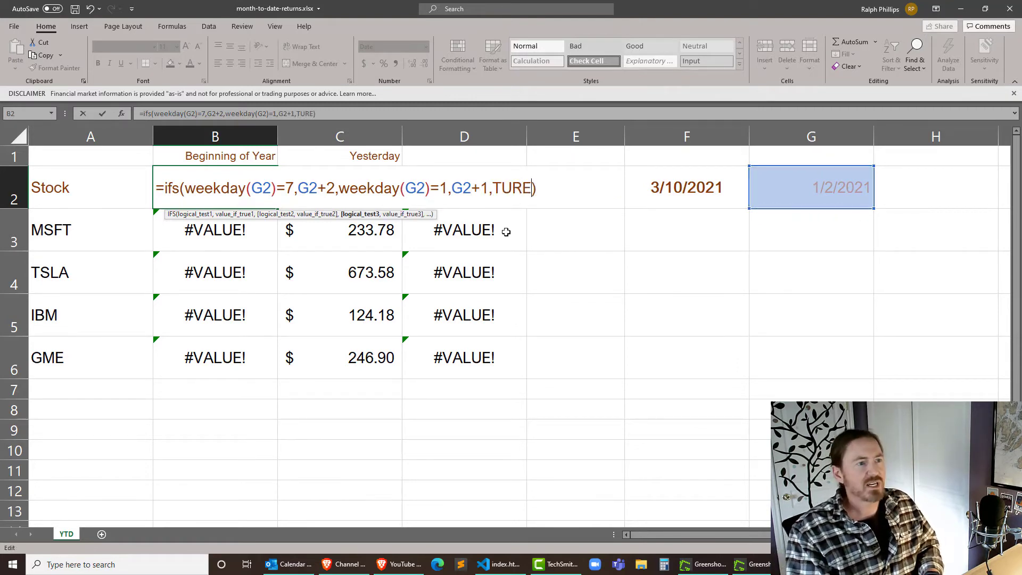
pyautogui.press('BackSpace')
pyautogui.press('BackSpace')
pyautogui.press('BackSpace')
pyautogui.write('RUE')
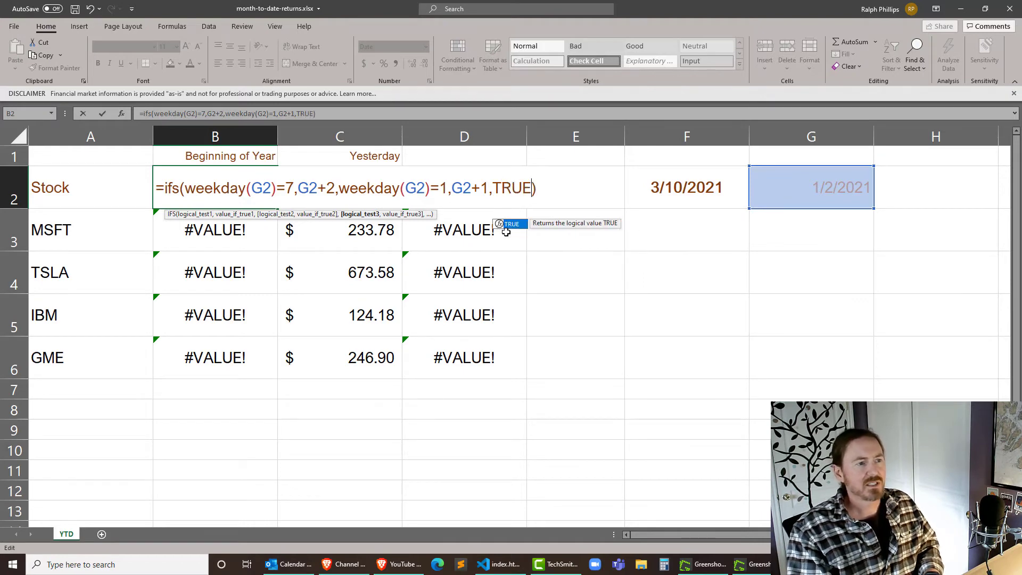
pyautogui.write(',')
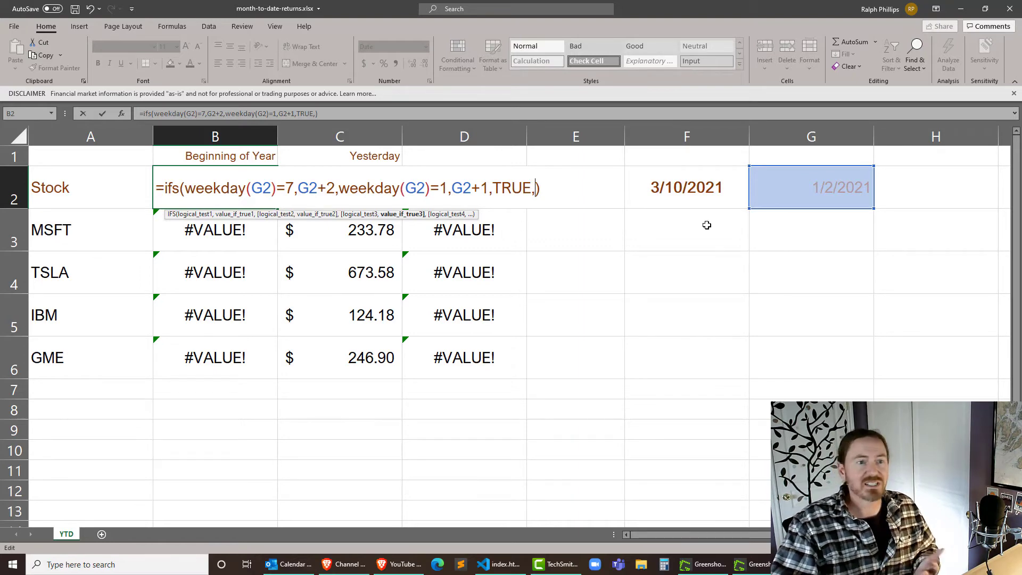
pyautogui.click(829, 191)
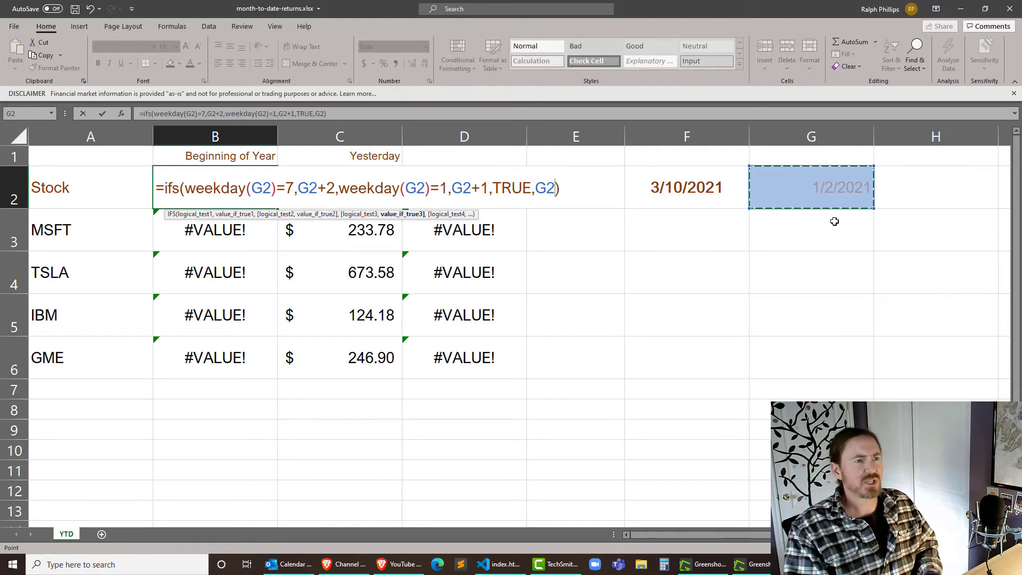
pyautogui.press('Right')
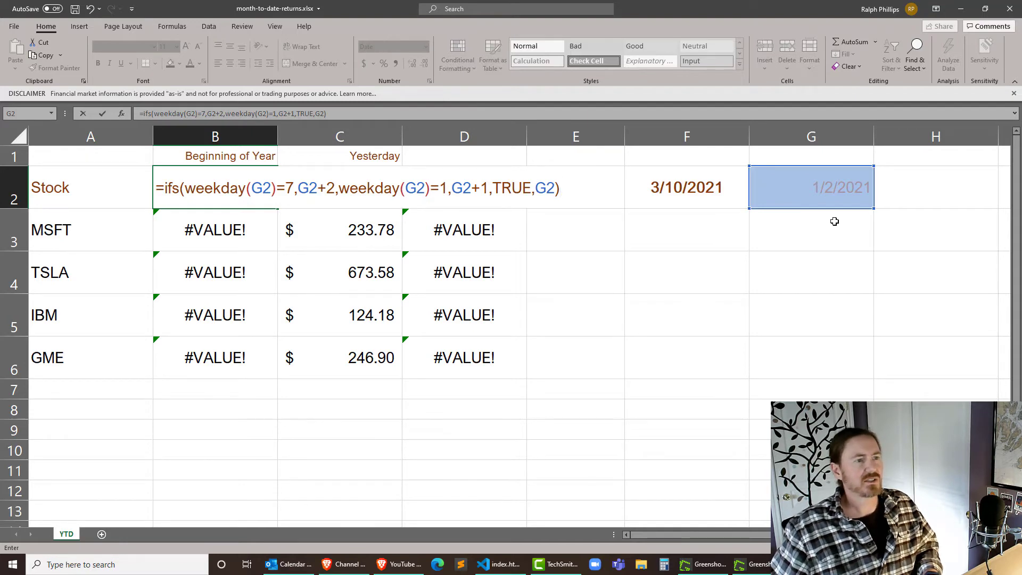
pyautogui.press('Return')
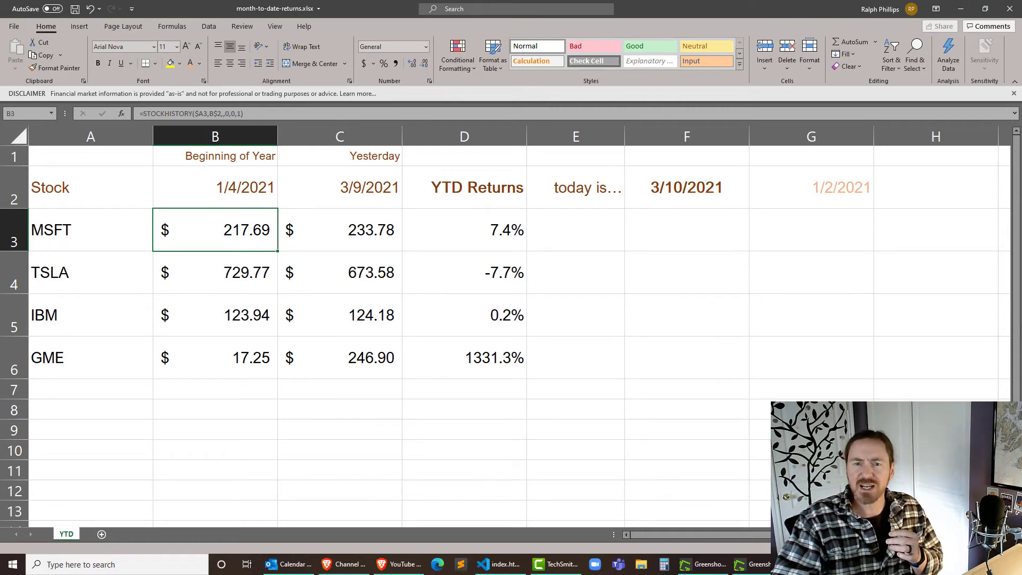
pyautogui.hotkey('alt', 'Tab')
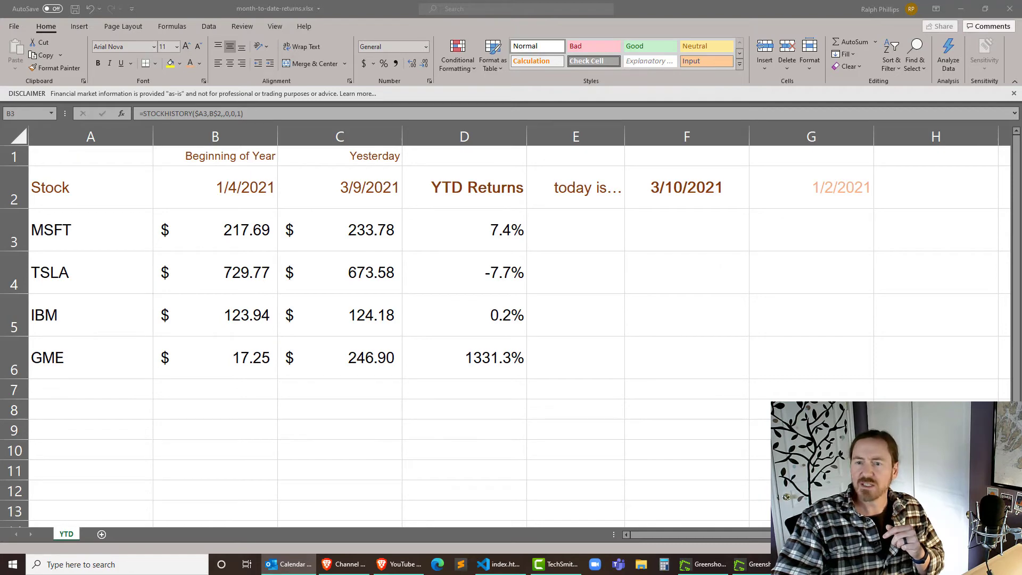
pyautogui.click(694, 191)
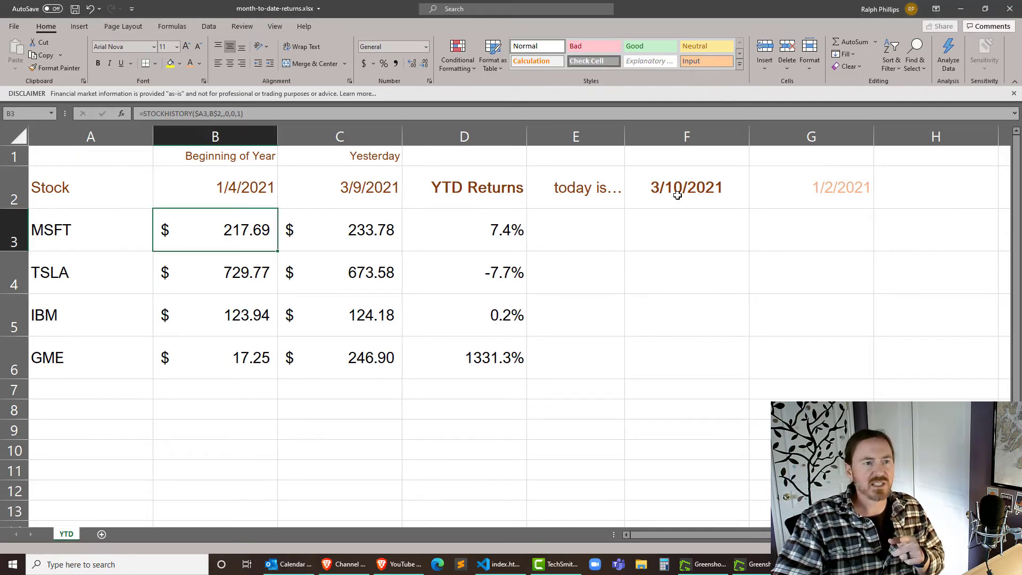
# Overwrite F2's TODAY formula with the test date 3/10/2020
pyautogui.write('3/1')
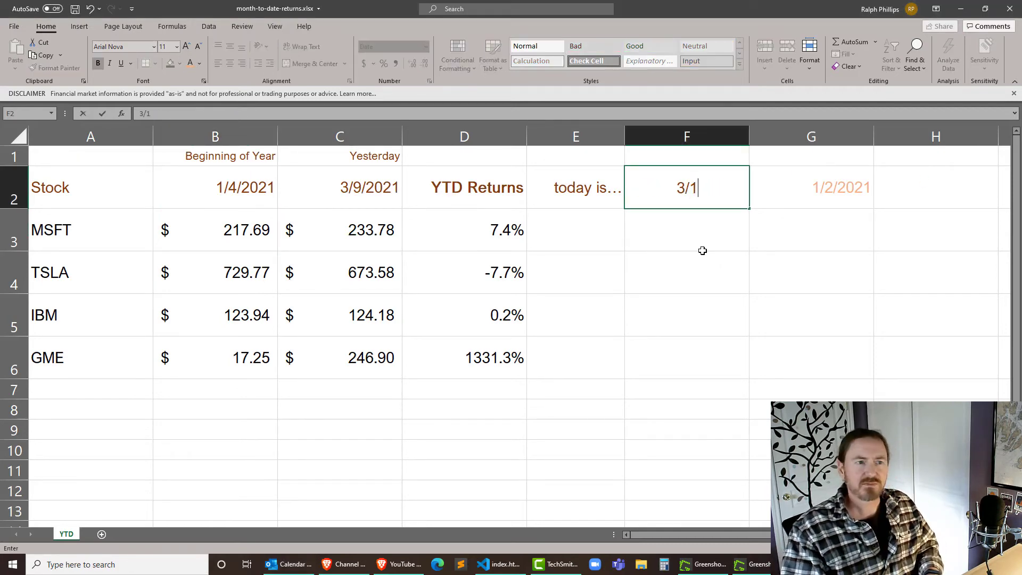
pyautogui.write('0/2020')
pyautogui.press('Return')
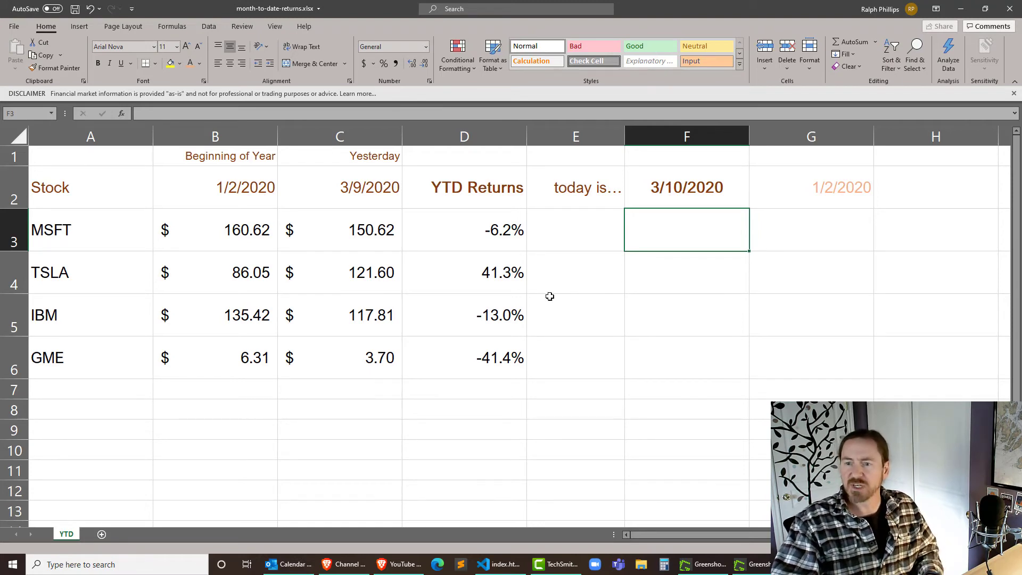
# Change F2's test date to 3/10/2016, giving a 1/4/2016 start date
pyautogui.click(728, 200)
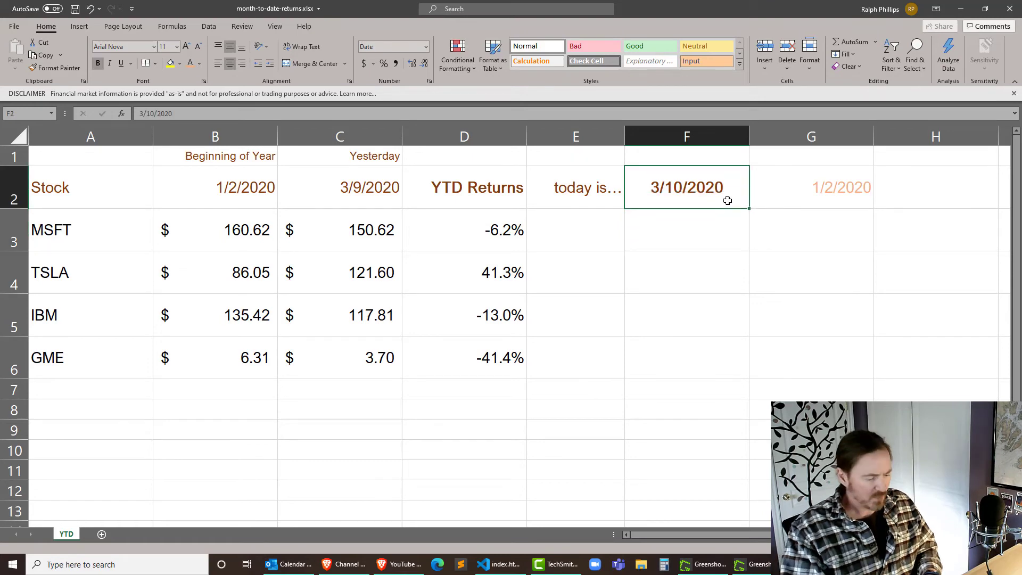
pyautogui.write('3/10/')
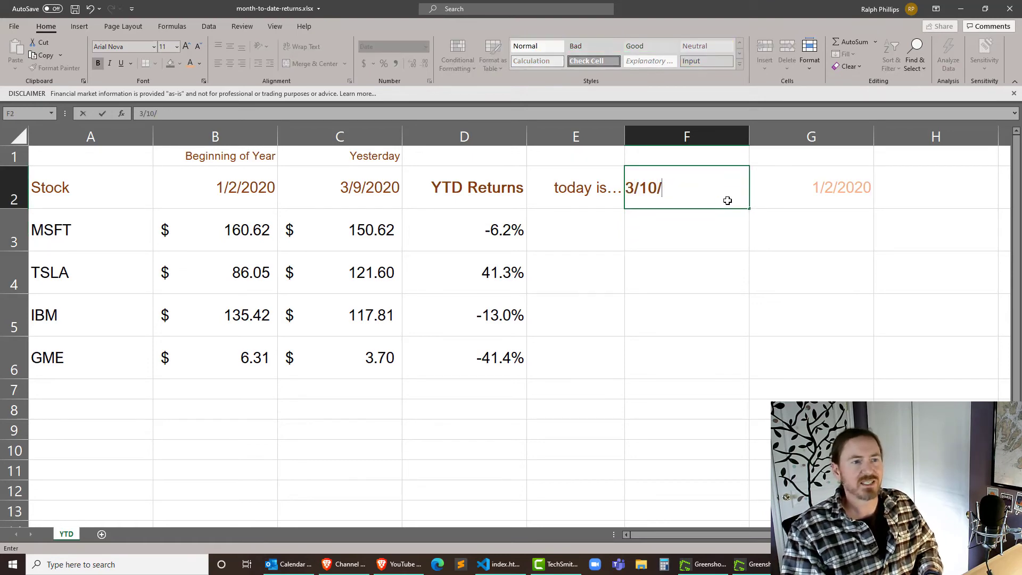
pyautogui.write('20')
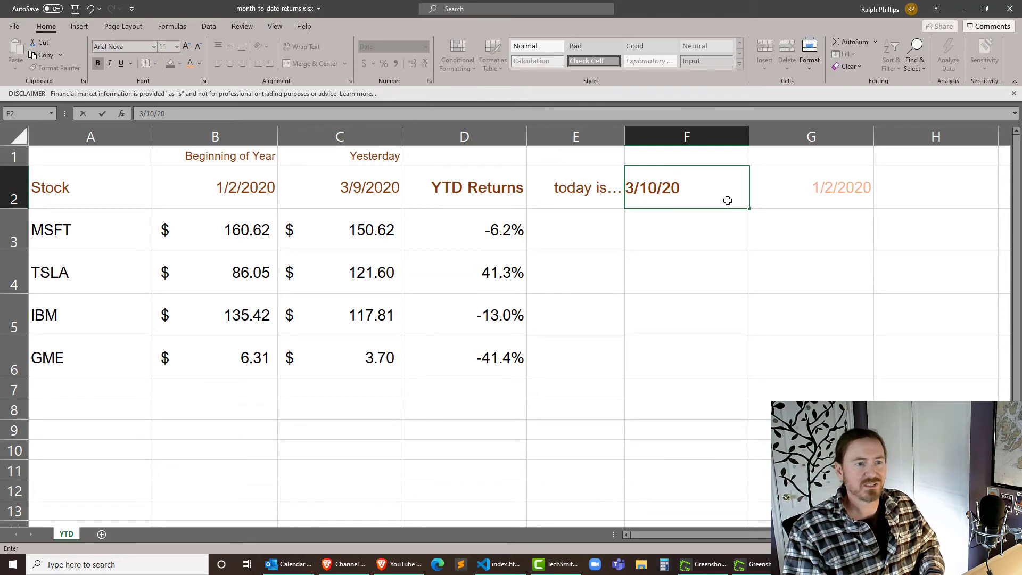
pyautogui.write('16')
pyautogui.press('Return')
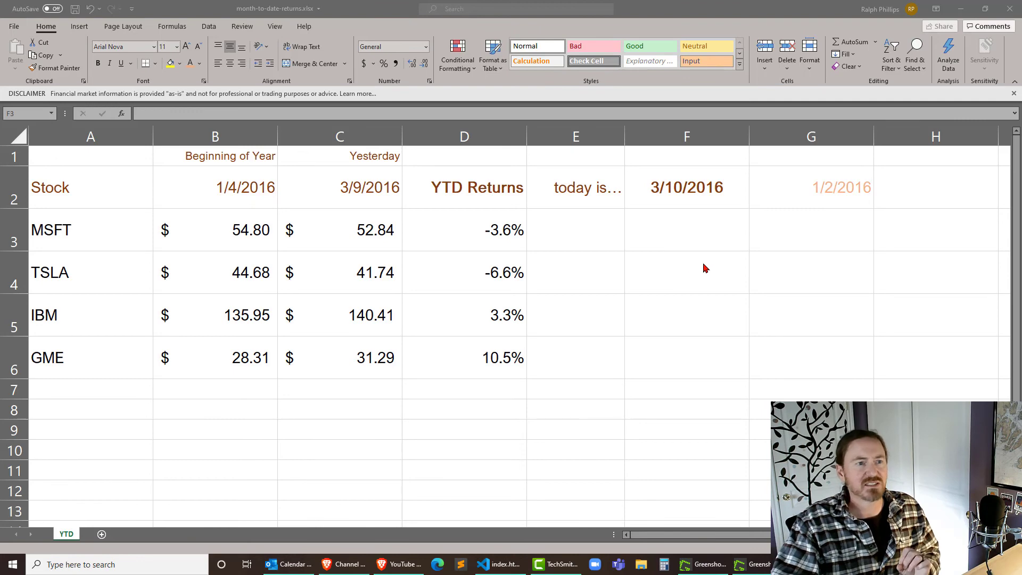
# Put =TODAY() back into F2 to restore the live date
pyautogui.click(692, 212)
pyautogui.click(690, 207)
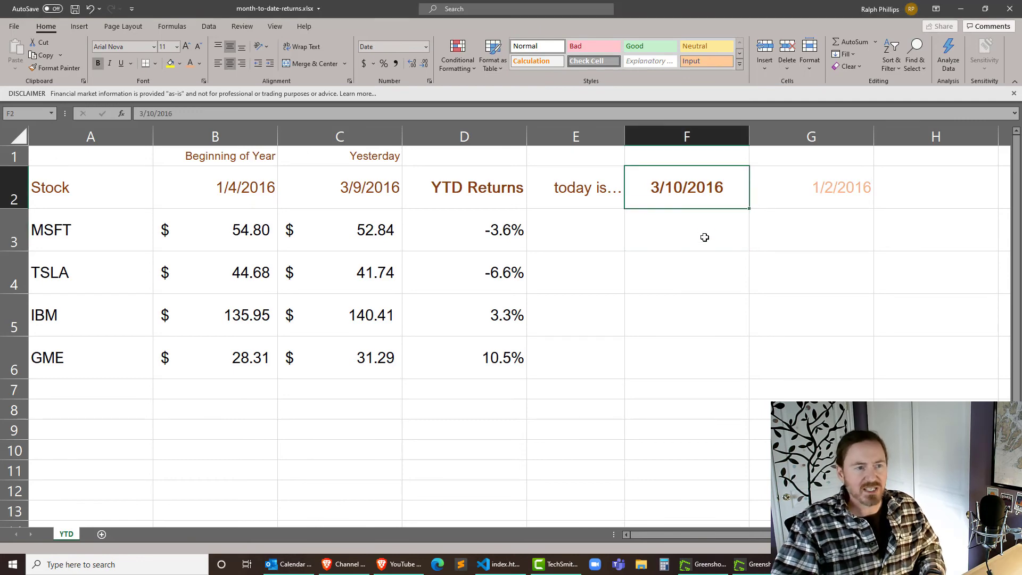
pyautogui.write('=today()')
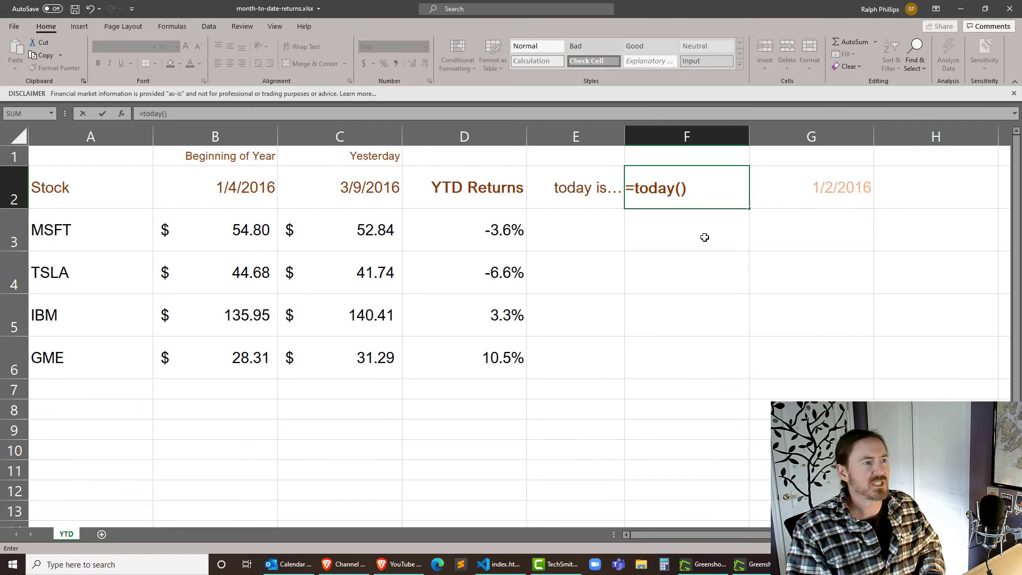
pyautogui.press('Return')
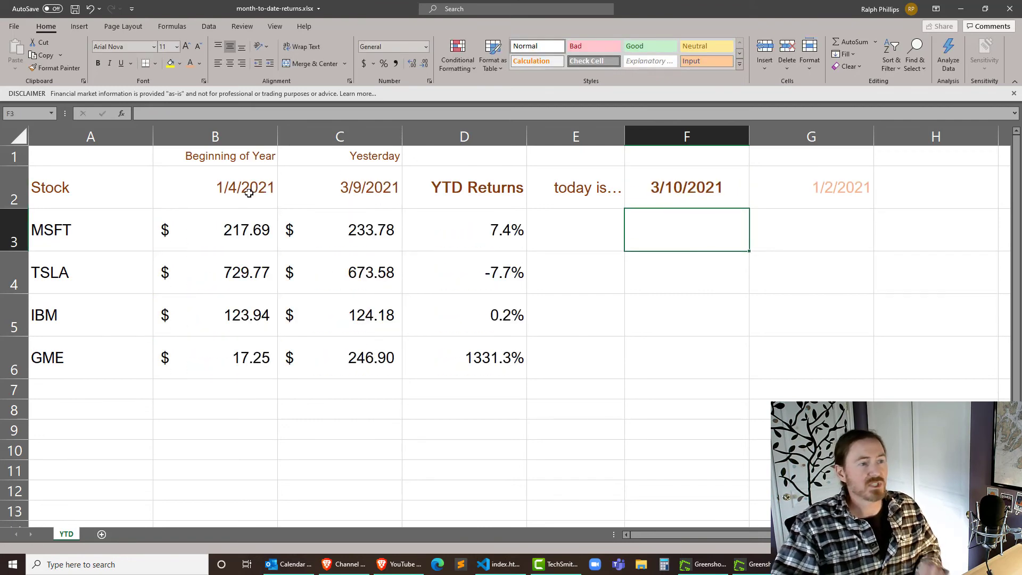
# Review the formulas in C2 and B2, leaving B2's IFS formula unchanged
pyautogui.click(232, 191)
pyautogui.click(378, 187)
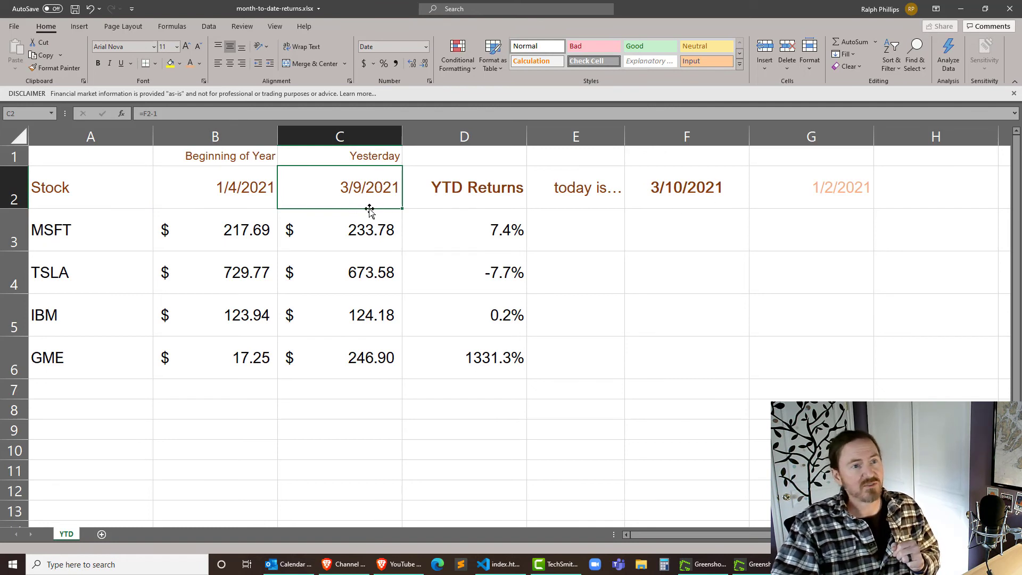
pyautogui.click(350, 233)
pyautogui.click(356, 197)
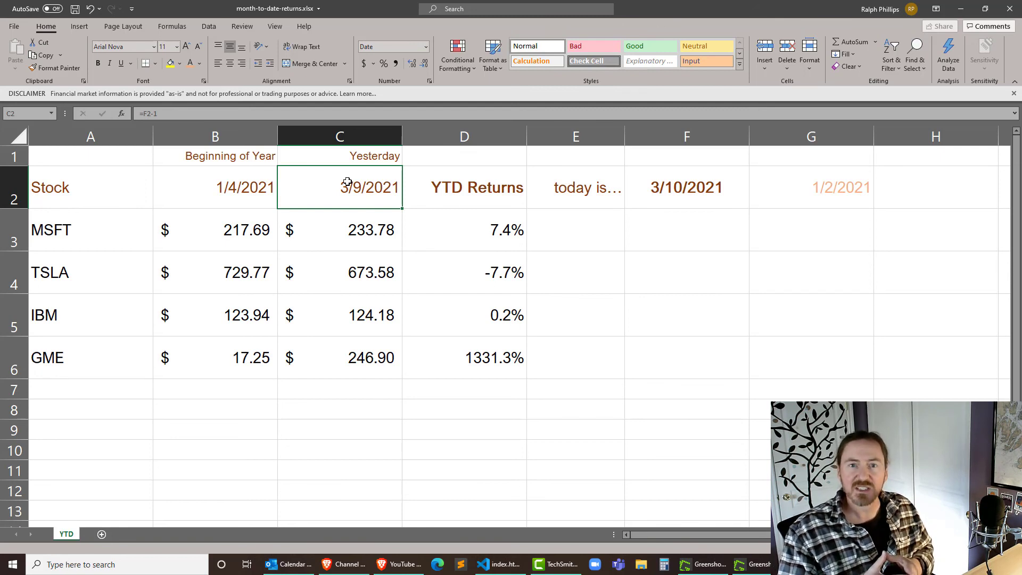
pyautogui.doubleClick(230, 191)
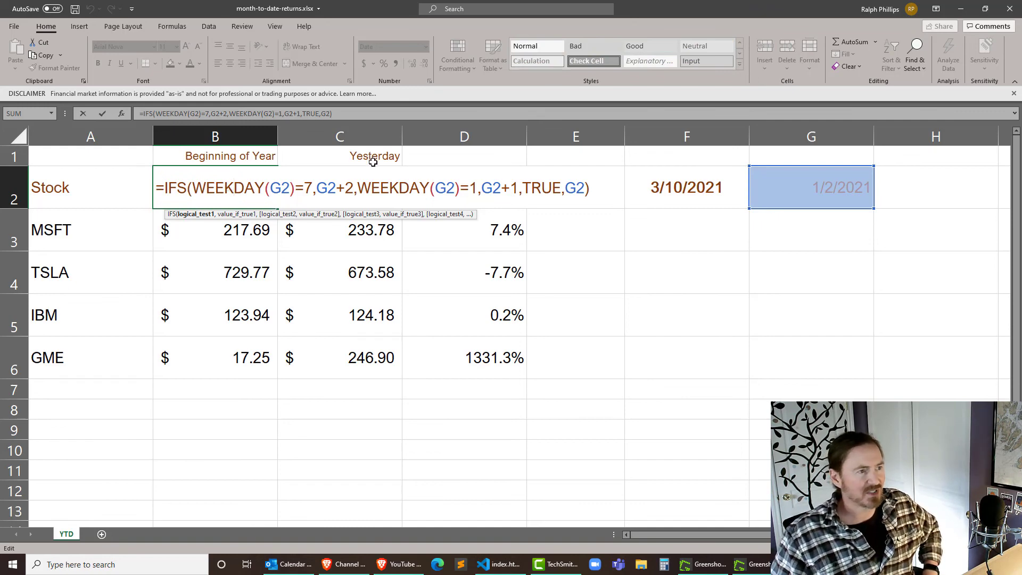
pyautogui.press('Return')
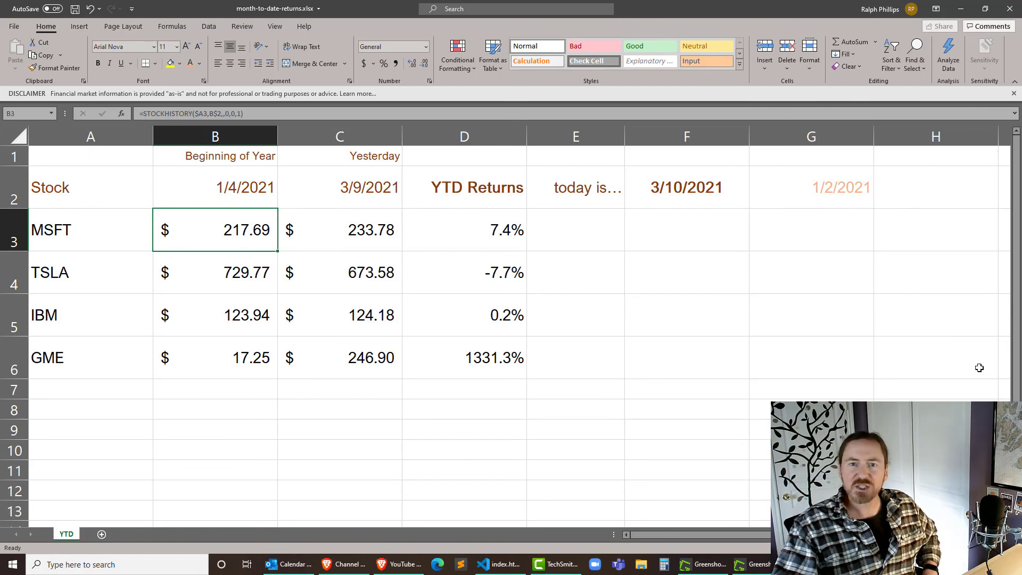